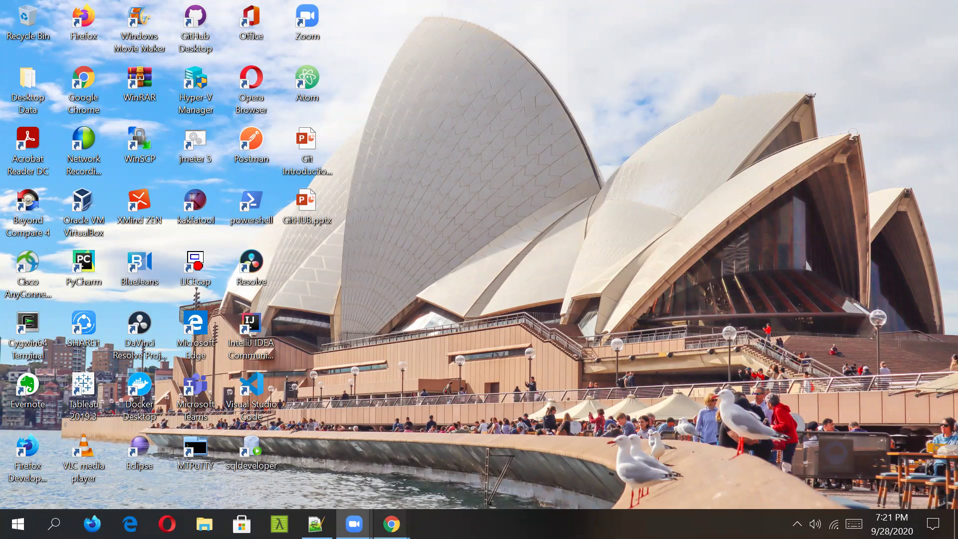
# Step: In Chrome, search the web for git and start the Windows download from the git-scm.com Downloads page
pyautogui.click(453, 461)
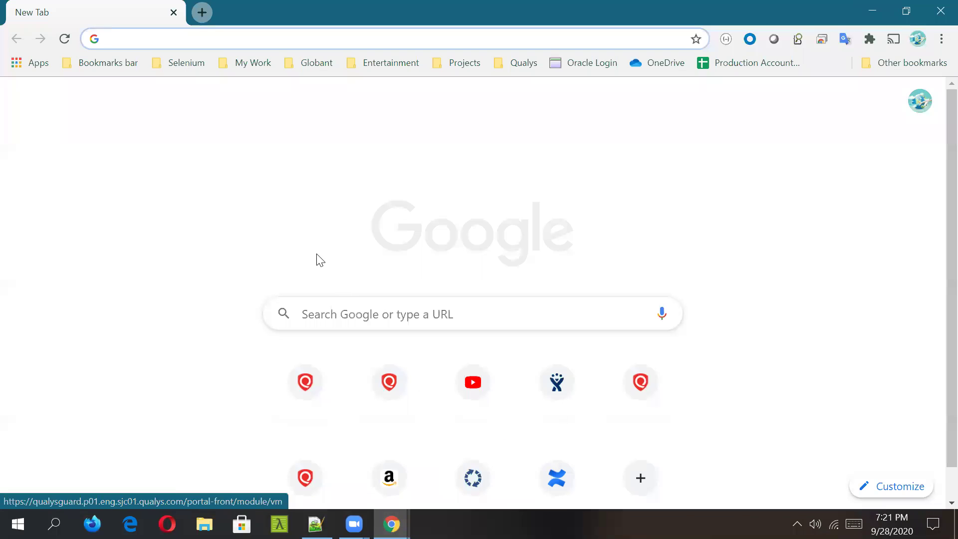
pyautogui.click(156, 36)
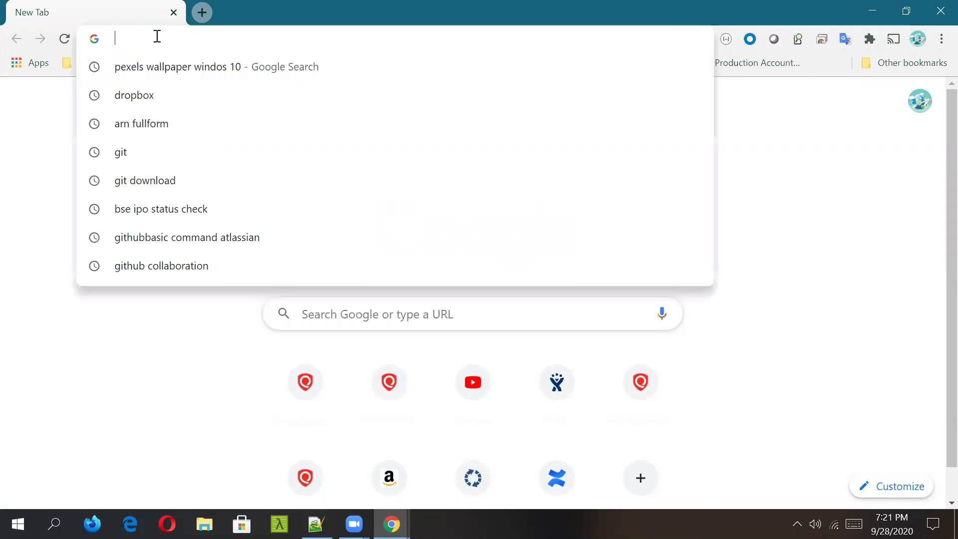
pyautogui.write('git')
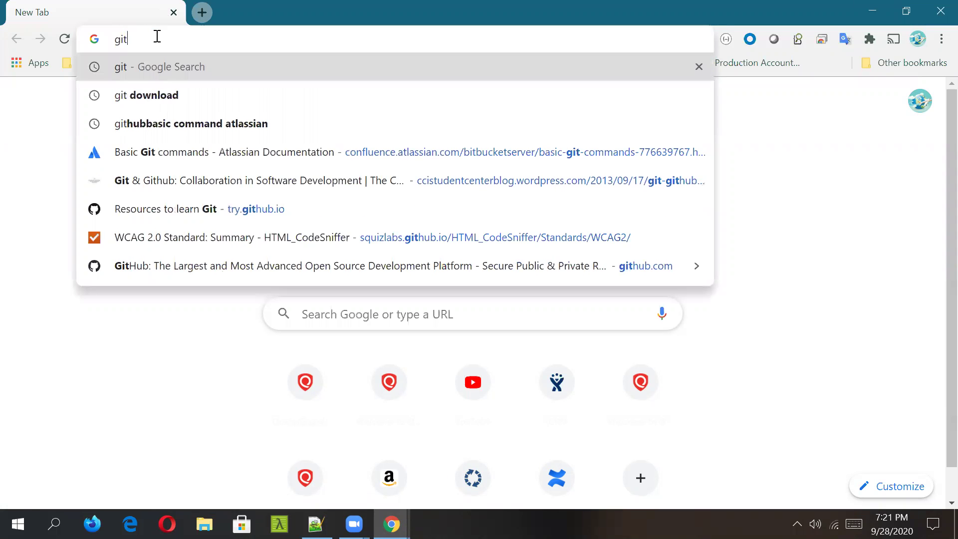
pyautogui.press('Return')
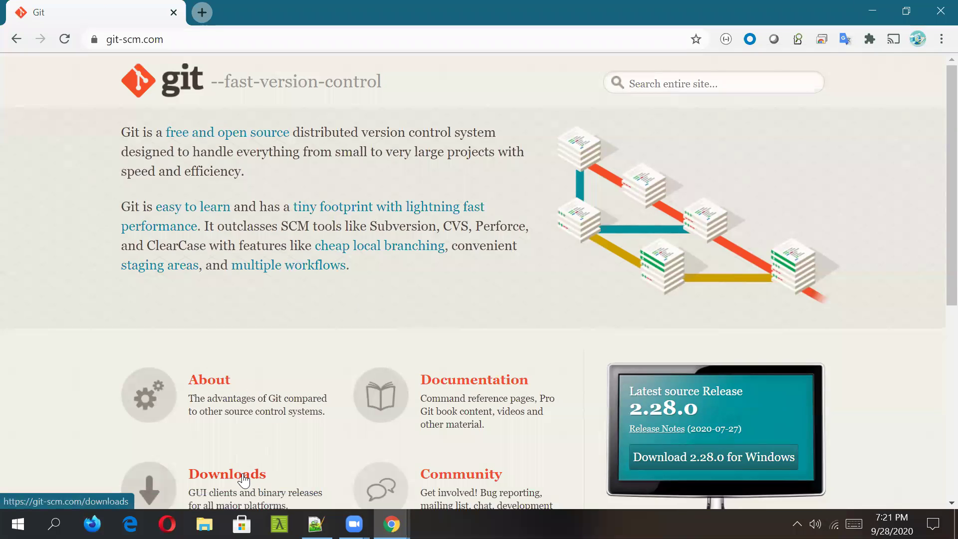
pyautogui.click(243, 480)
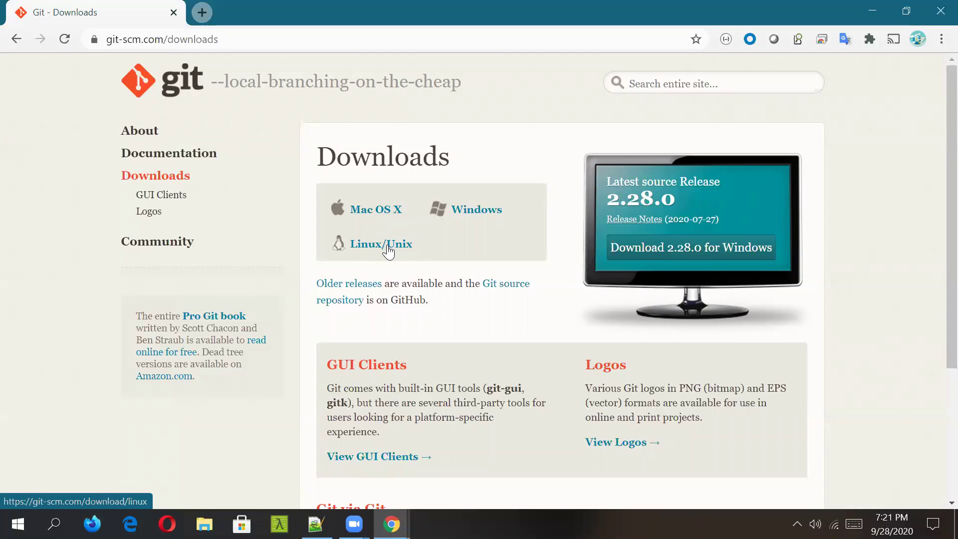
pyautogui.click(477, 212)
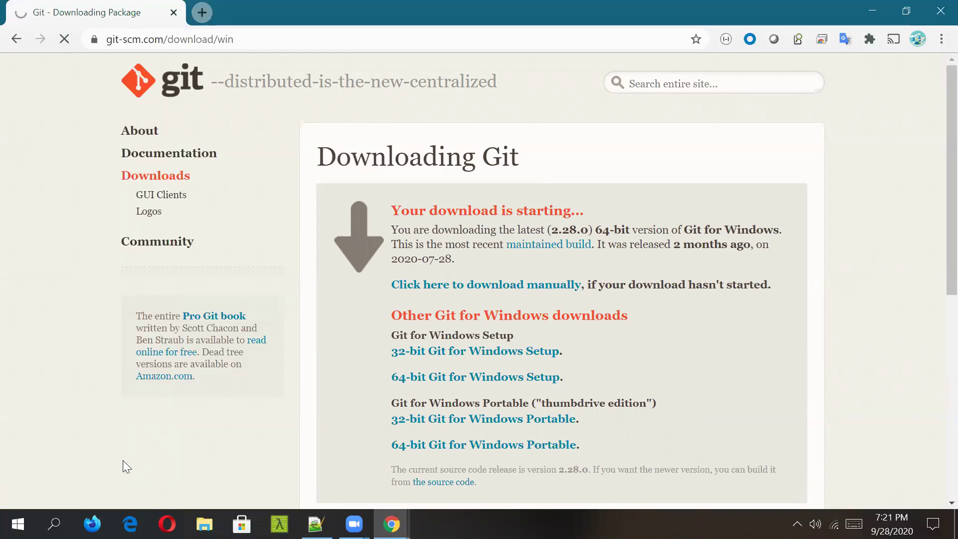
# Step: Cancel the running download of Git-2.28.0-64-bit (1).exe and minimize the browser
pyautogui.click(287, 489)
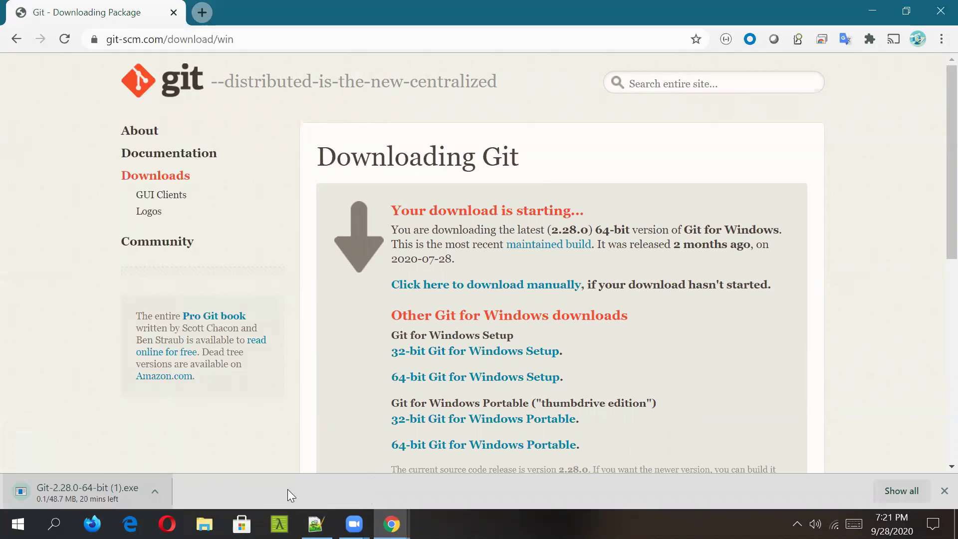
pyautogui.click(157, 490)
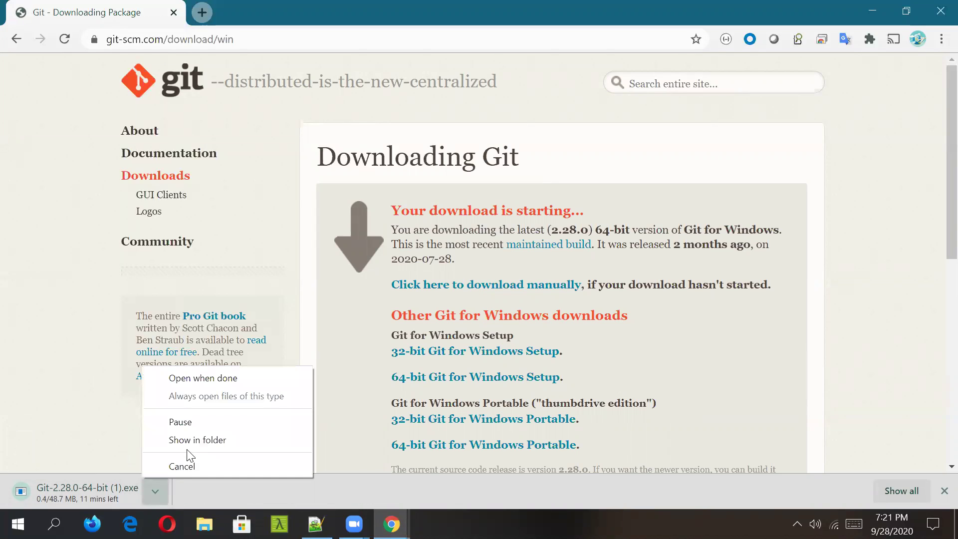
pyautogui.click(186, 466)
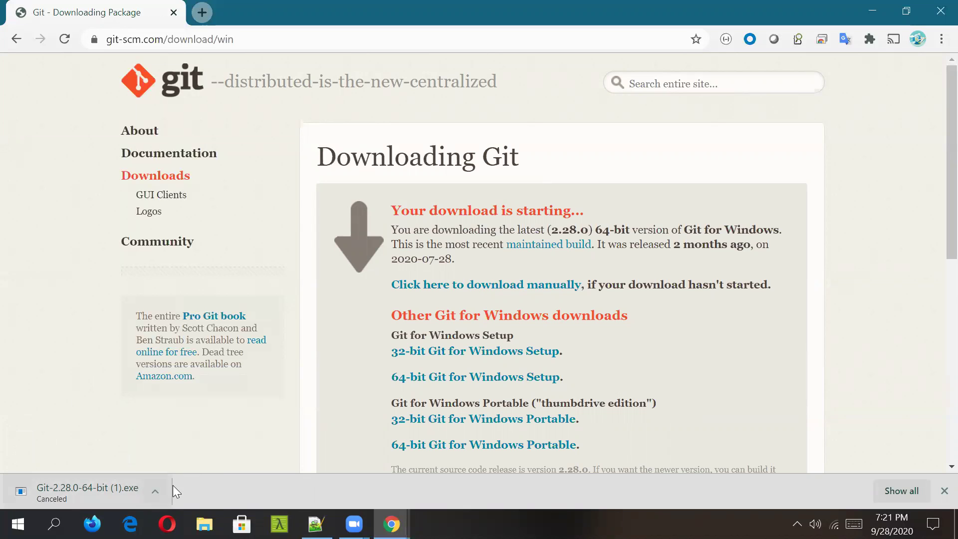
pyautogui.click(944, 491)
pyautogui.click(869, 13)
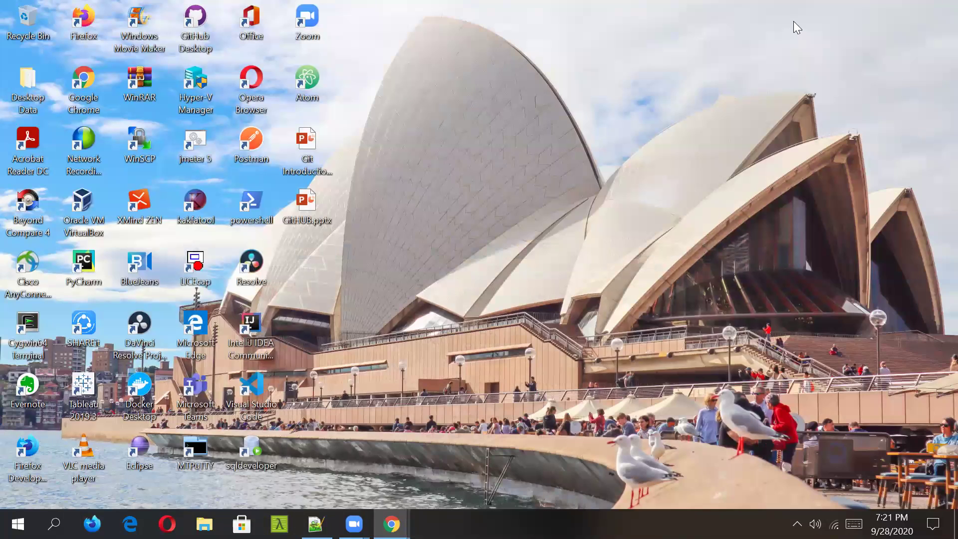
# Step: Run Git-2.28.0-64-bit.exe from the Downloads folder in File Explorer and minimize the folder window
pyautogui.click(204, 524)
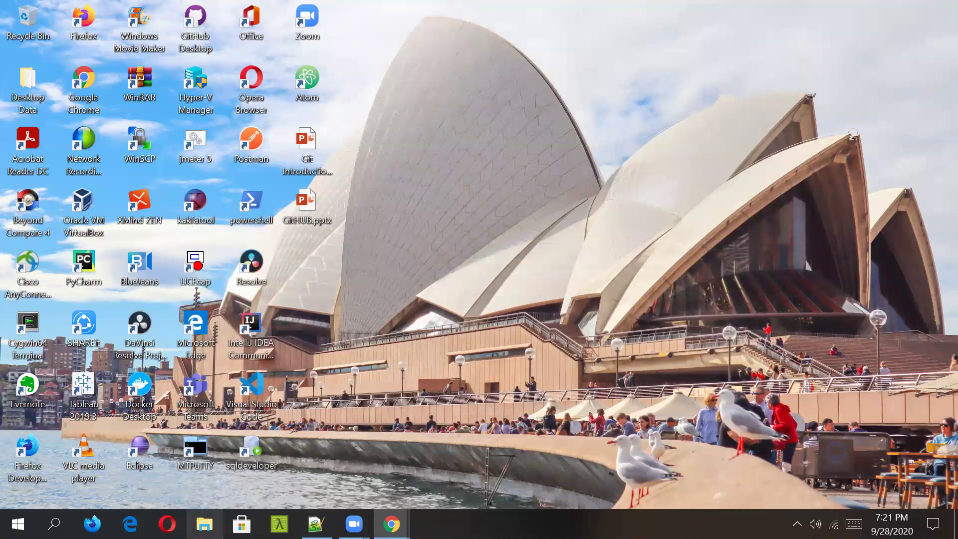
pyautogui.click(83, 272)
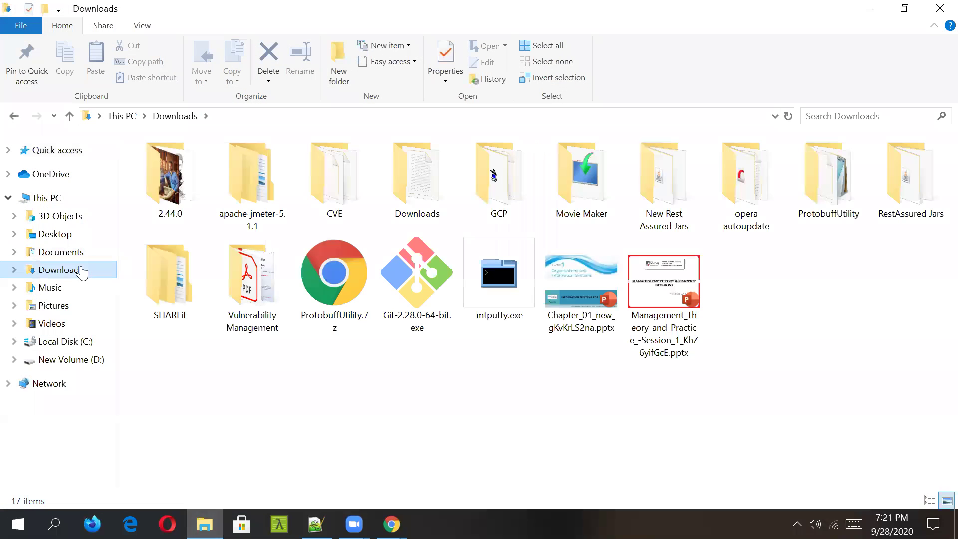
pyautogui.click(404, 276)
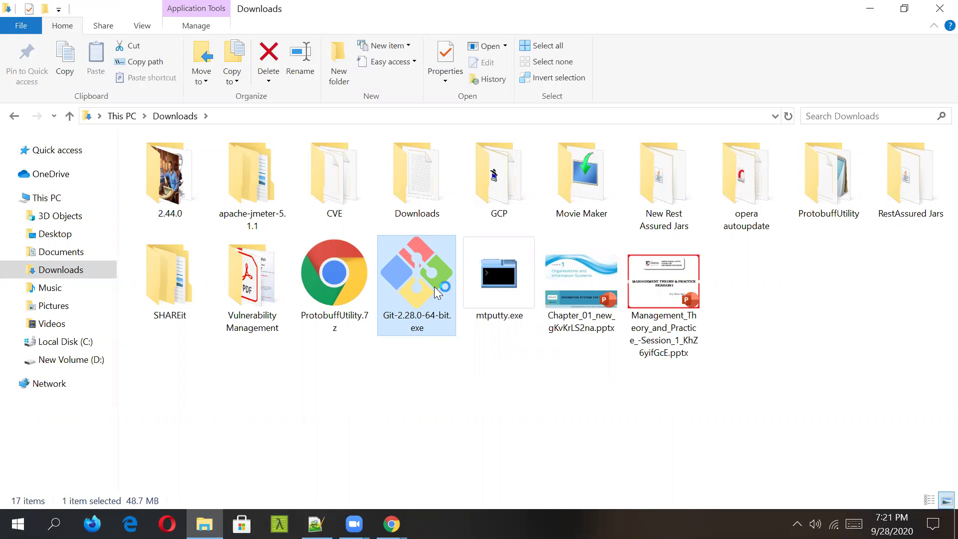
pyautogui.click(868, 8)
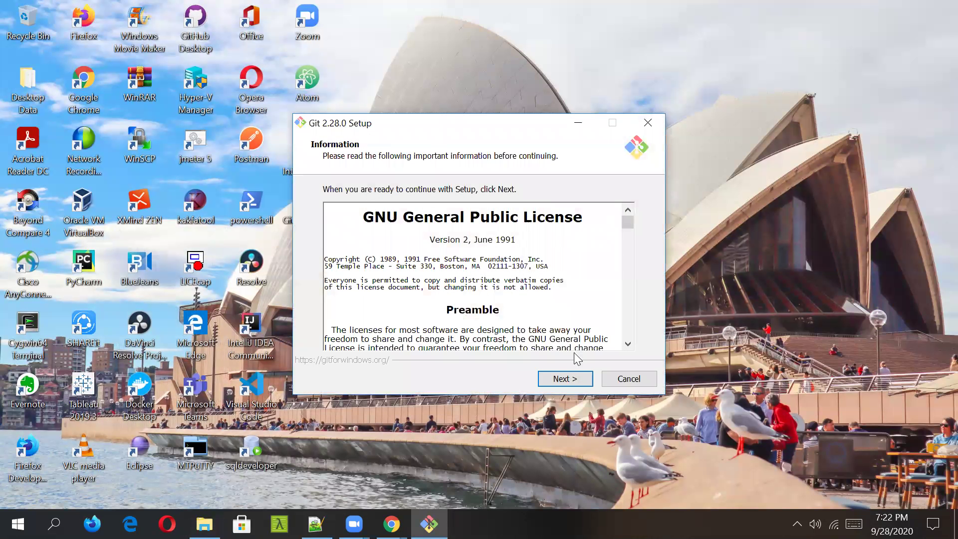
# Step: Continue past the license and set C:\Program Files\Git as the destination, agreeing to use the existing folder
pyautogui.click(565, 379)
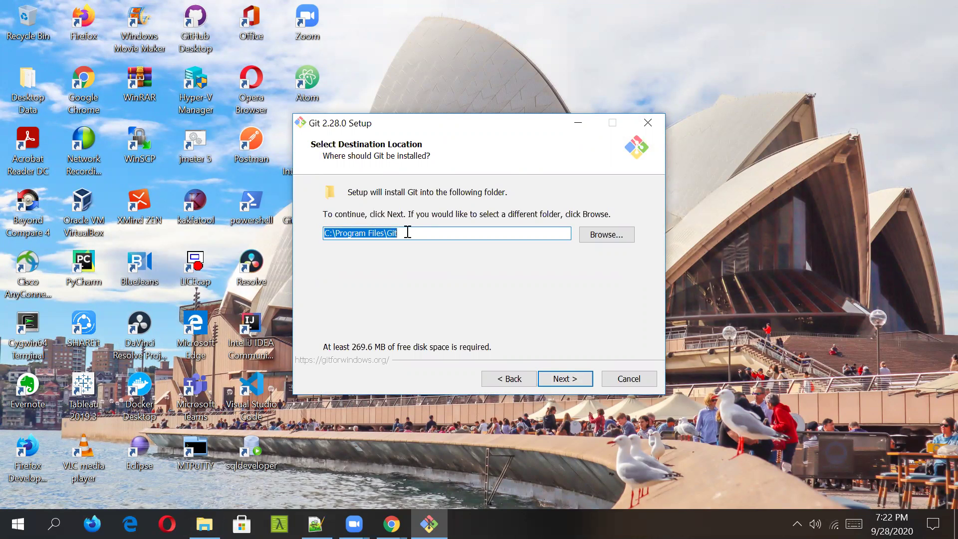
pyautogui.click(564, 380)
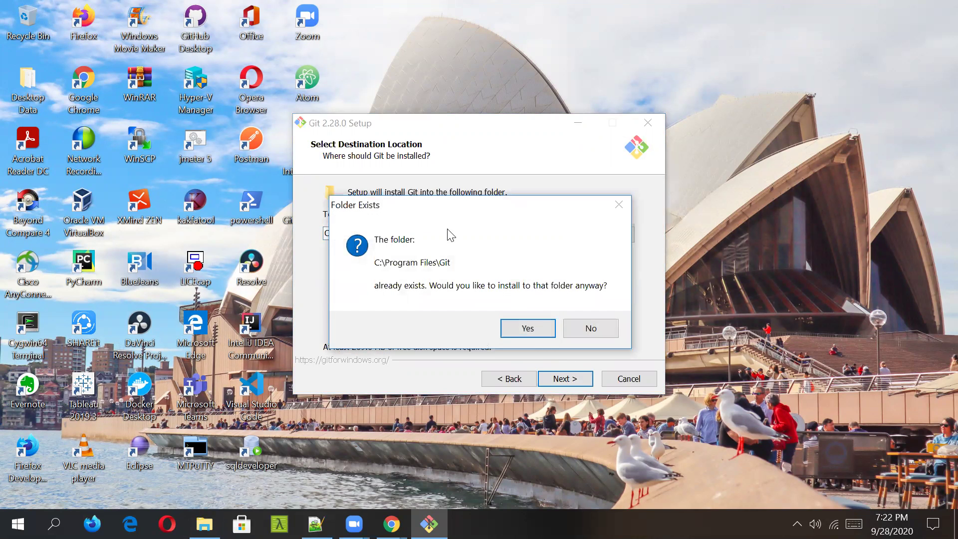
pyautogui.click(527, 327)
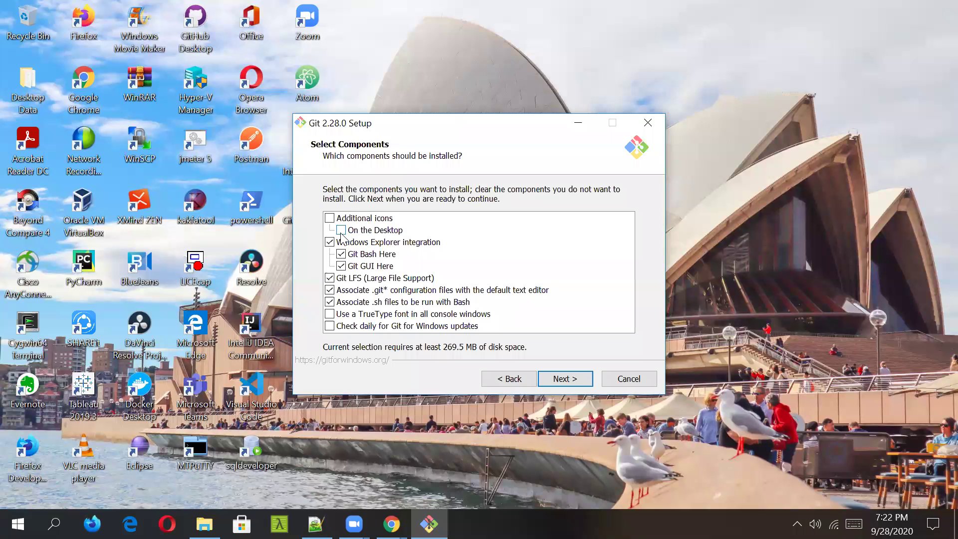
# Step: Add a desktop icon to the selected components and keep Git as the Start Menu folder
pyautogui.click(341, 230)
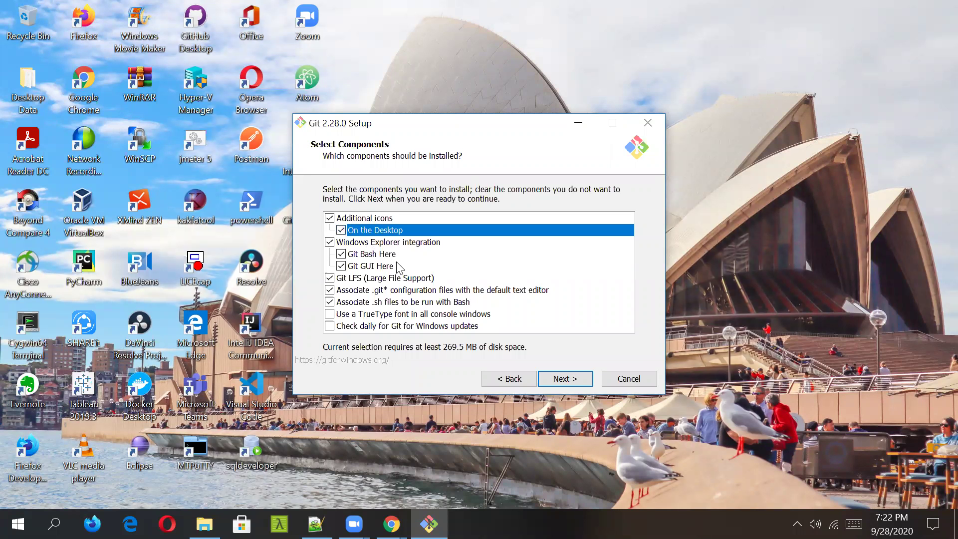
pyautogui.click(564, 378)
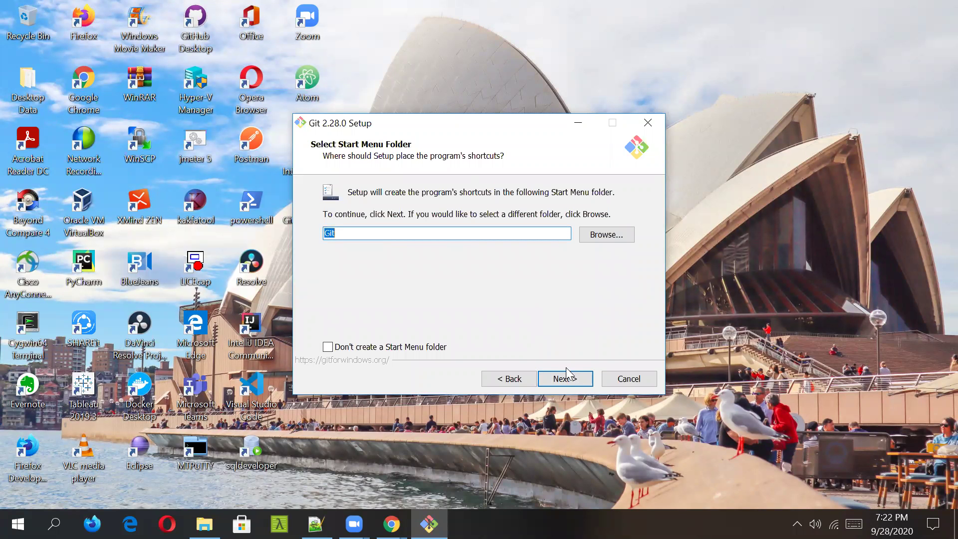
pyautogui.click(565, 379)
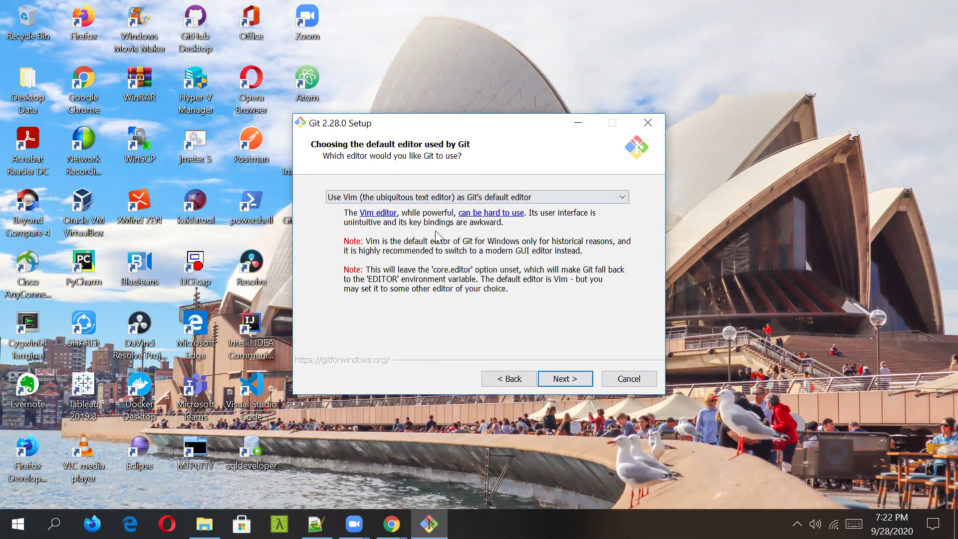
# Step: Accept Vim as the editor, Git from the command line and 3rd-party software, OpenSSH, and the OpenSSL library
pyautogui.click(573, 381)
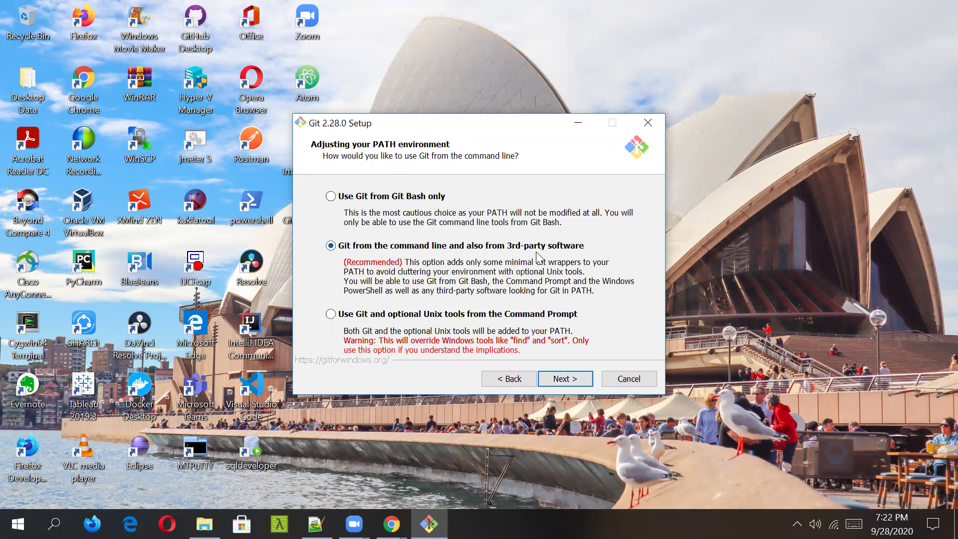
pyautogui.click(560, 382)
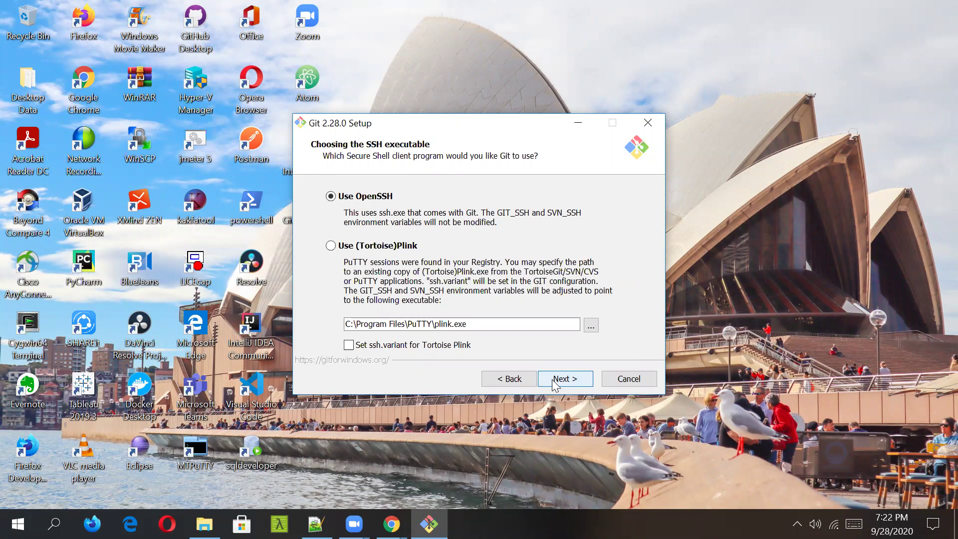
pyautogui.click(552, 379)
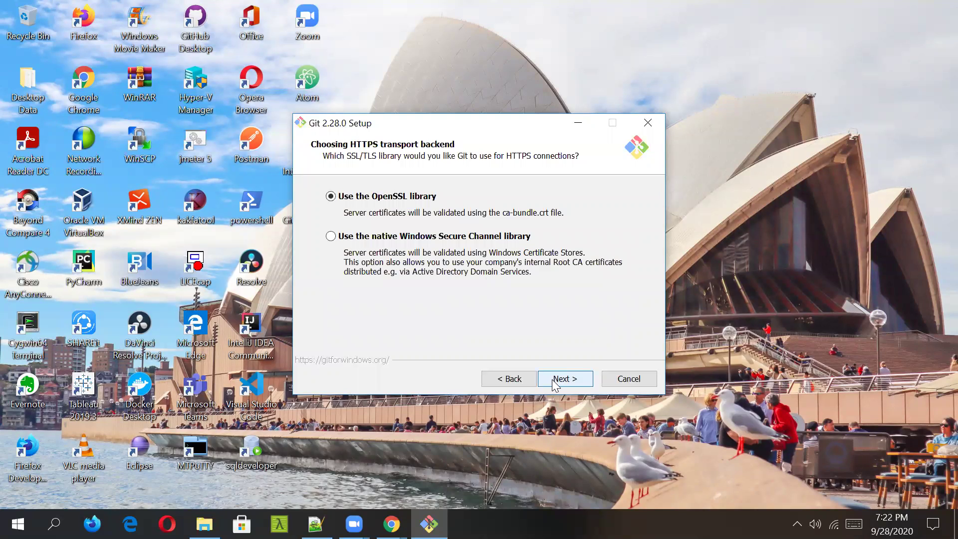
pyautogui.click(552, 379)
# Step: Accept the default setup choices through MinTTY, fast-forward or merge for git pull, and Git Credential Manager
pyautogui.click(552, 379)
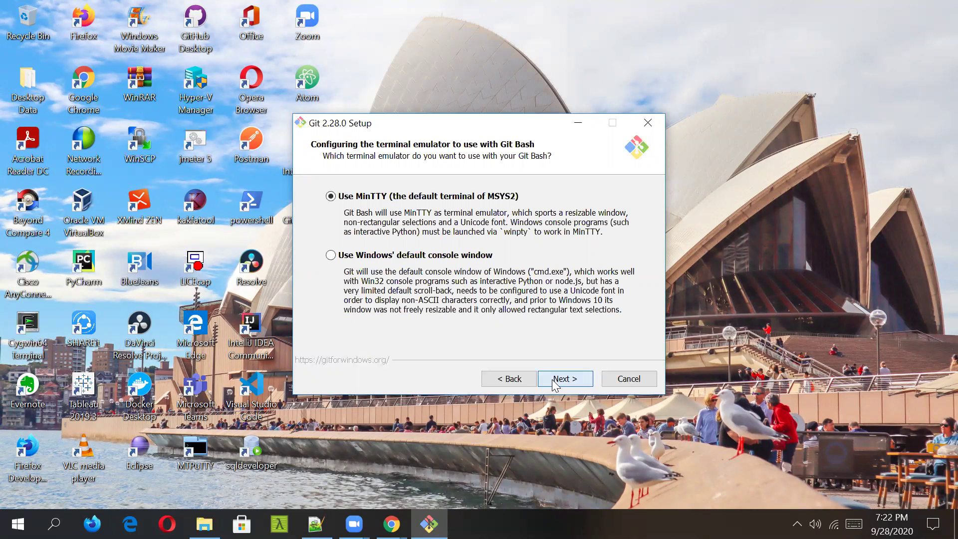
pyautogui.click(552, 379)
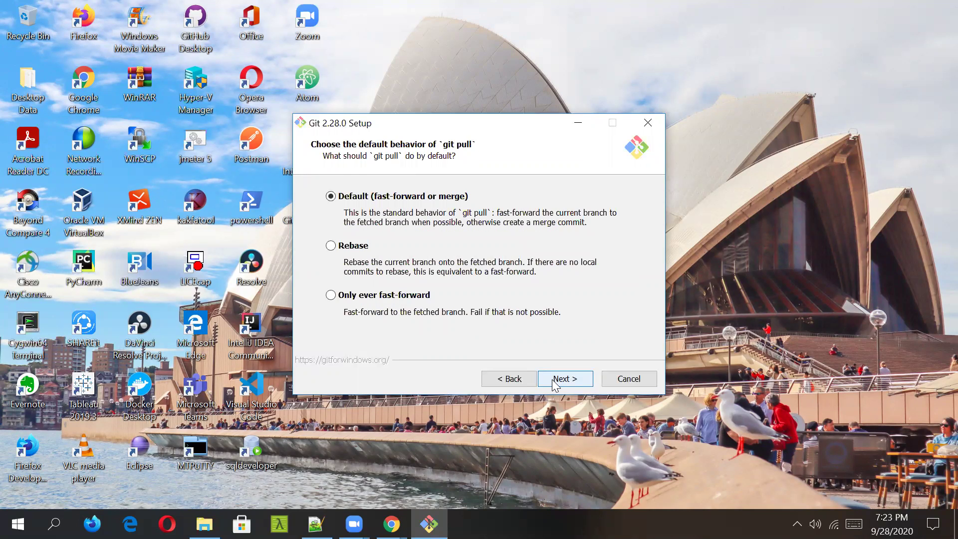
pyautogui.click(552, 379)
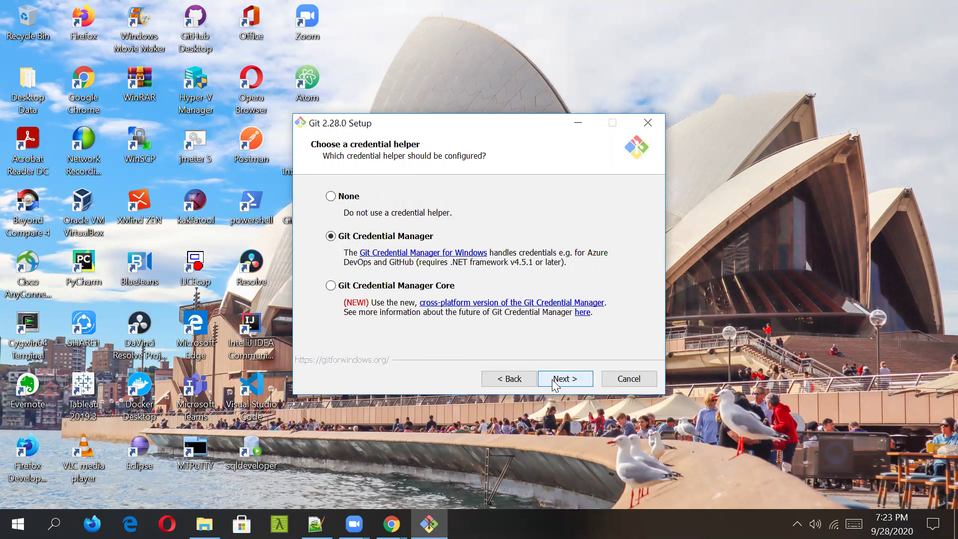
pyautogui.click(551, 379)
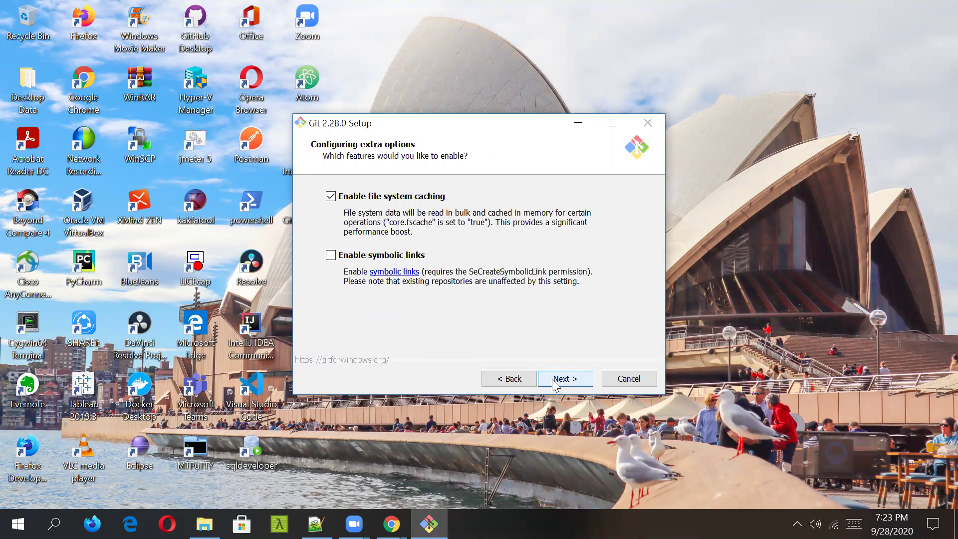
# Step: Keep file system caching enabled and symbolic links off, and install Git without experimental pseudo console support
pyautogui.click(552, 379)
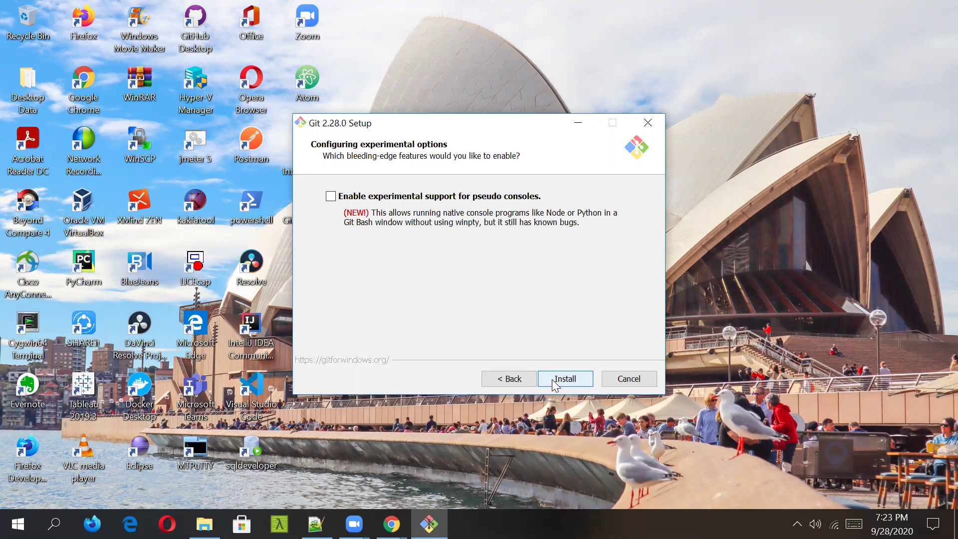
pyautogui.click(552, 379)
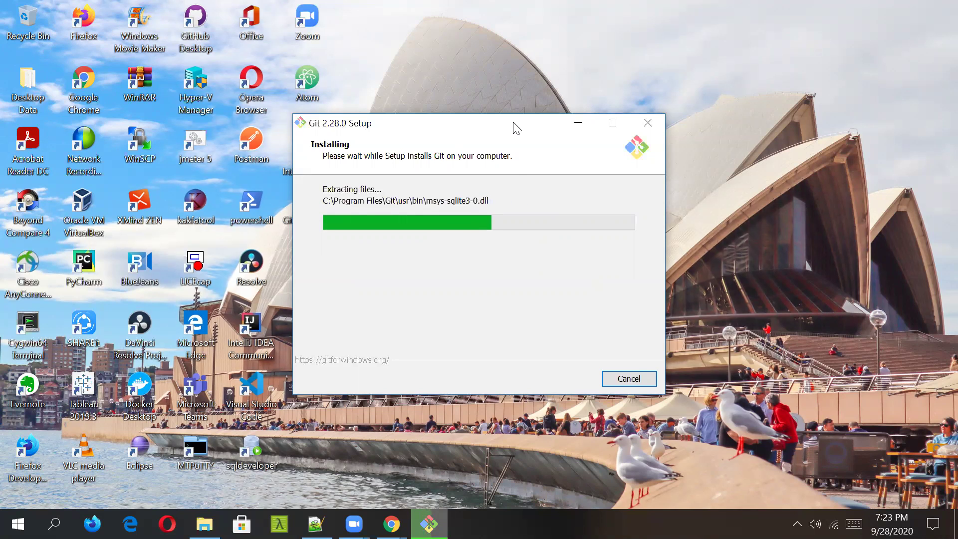
# Step: Turn off viewing the release notes and finish the Git setup wizard without launching Git Bash
pyautogui.moveTo(515, 125); pyautogui.dragTo(516, 147)
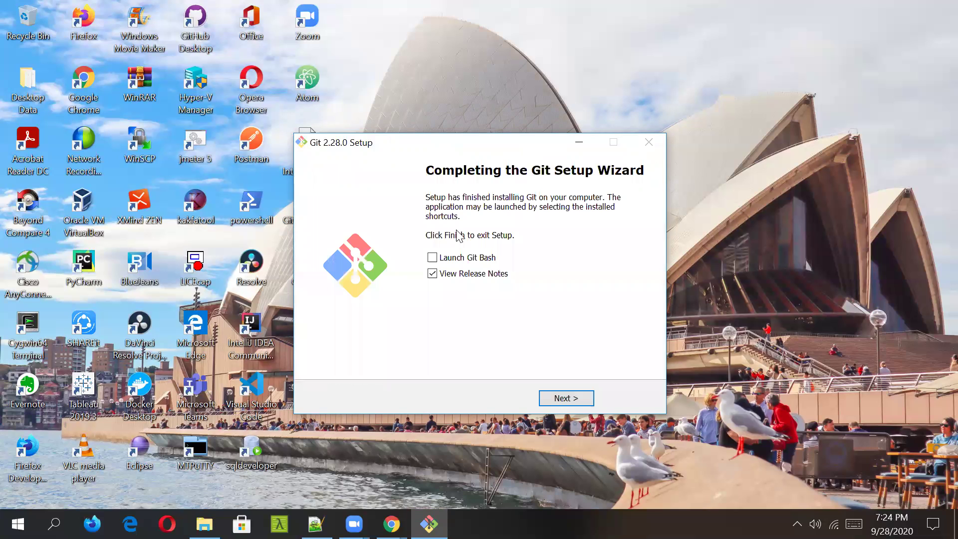
pyautogui.click(432, 273)
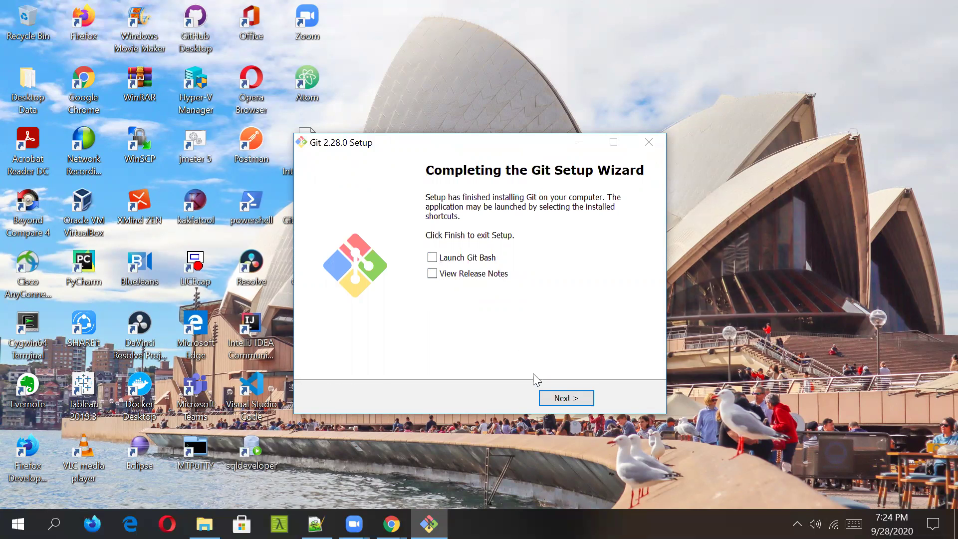
pyautogui.click(562, 398)
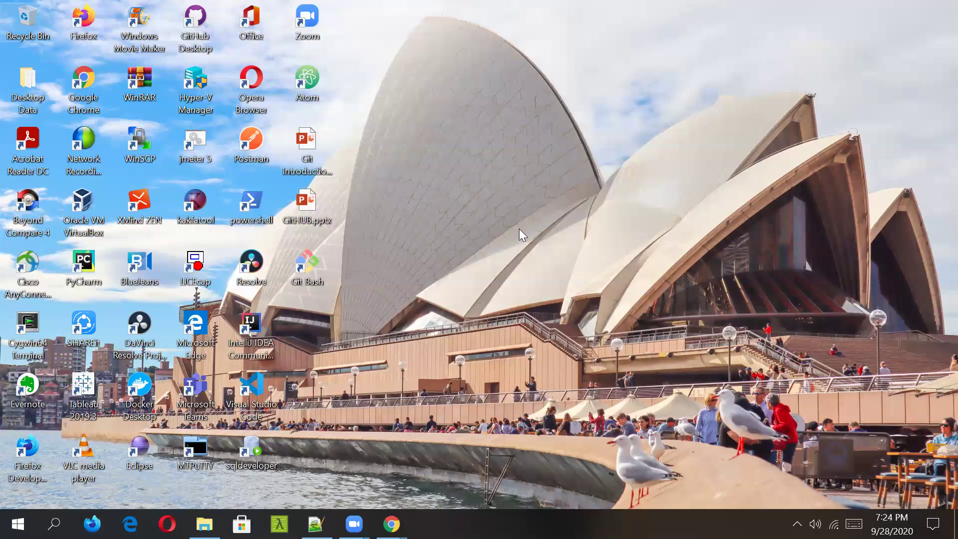
# Step: Launch Git Bash from its desktop shortcut to check the installation, and close its terminal window
pyautogui.doubleClick(308, 264)
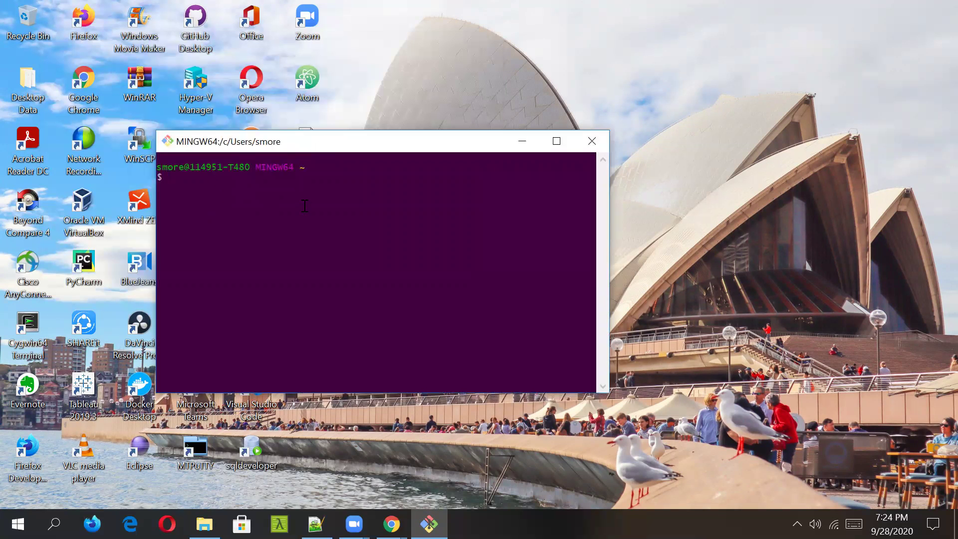
pyautogui.click(597, 141)
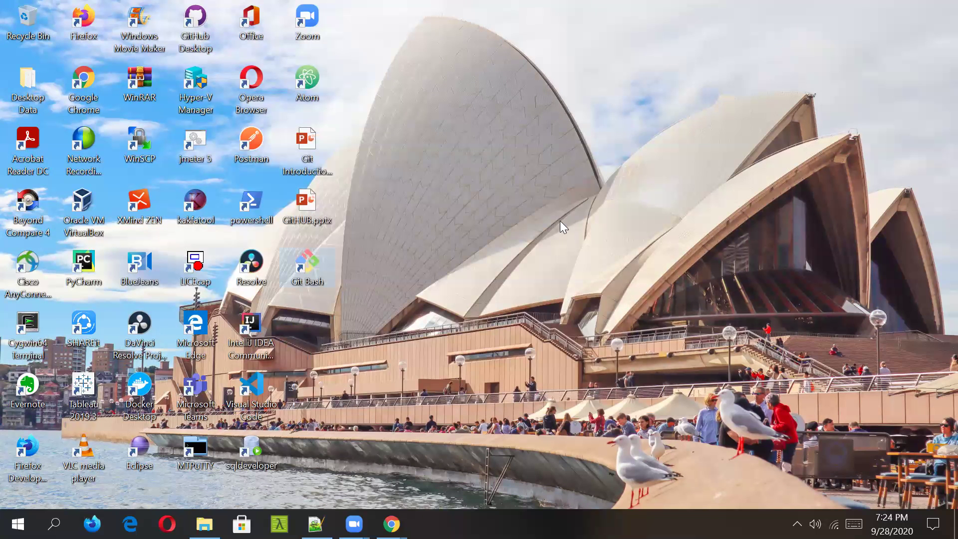